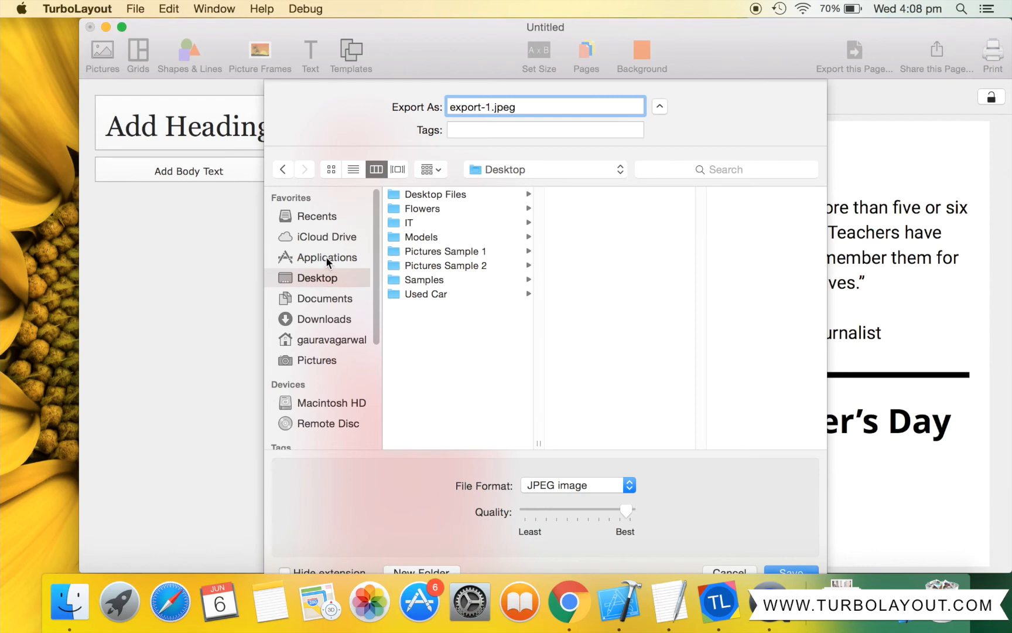
# Save the page to the Desktop as the JPEG image export-1.jpeg and view the exported file.
pyautogui.click(780, 567)
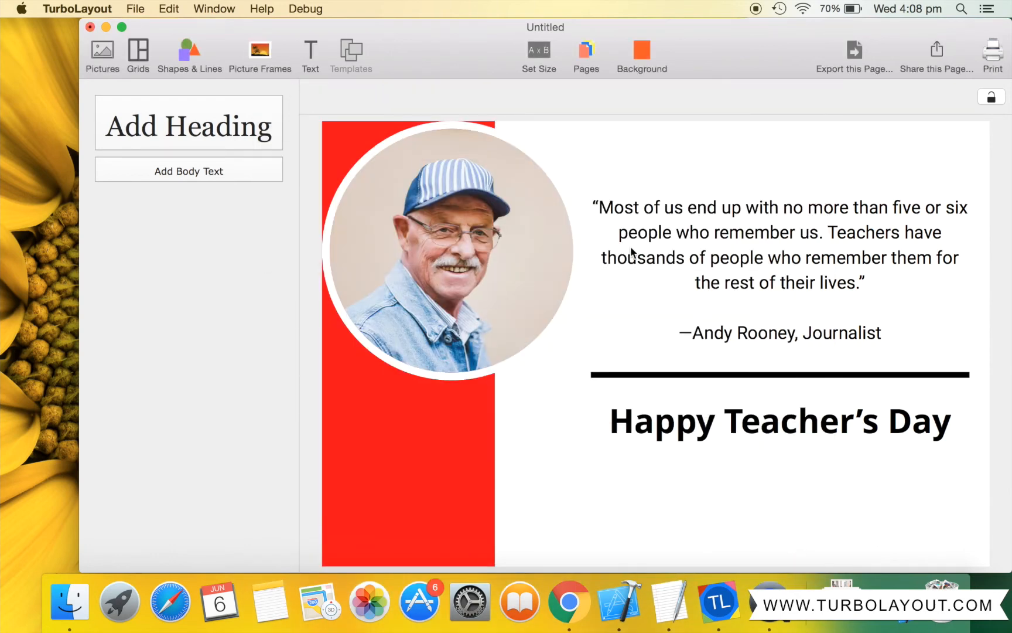
pyautogui.click(106, 27)
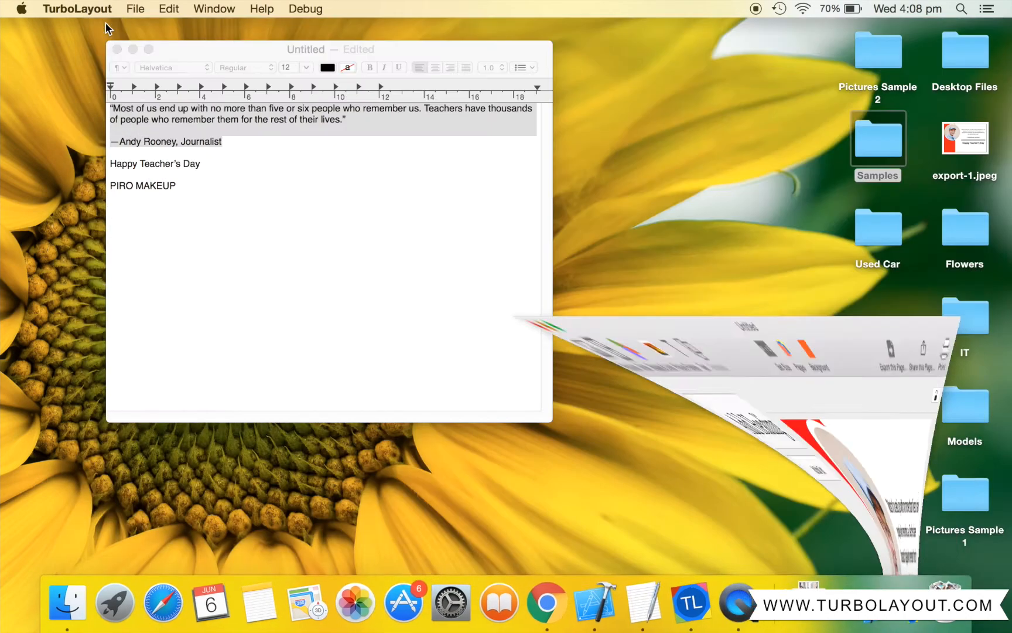
pyautogui.doubleClick(953, 134)
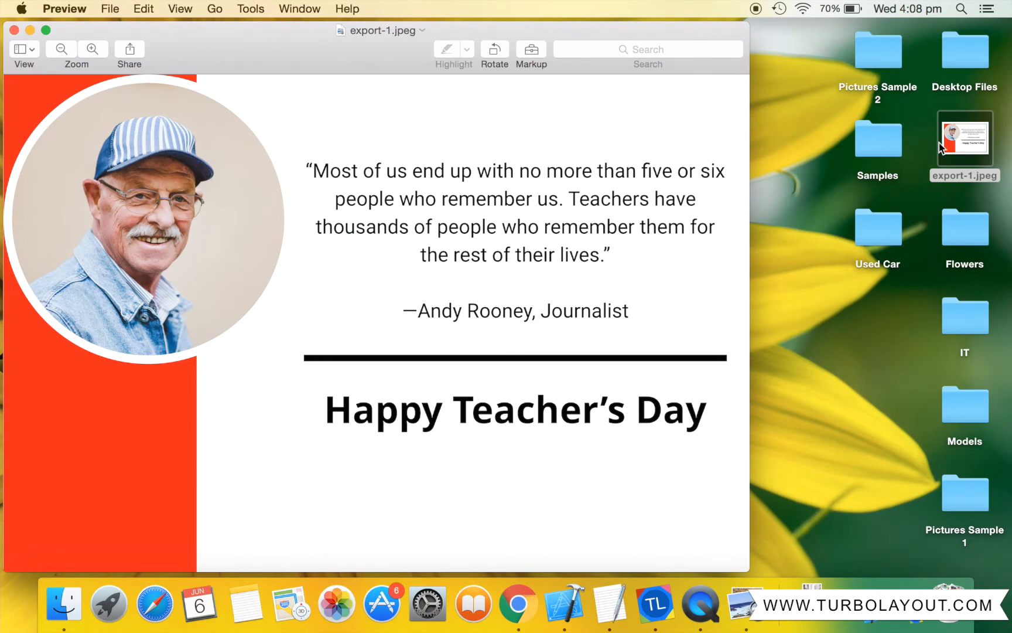
pyautogui.click(14, 31)
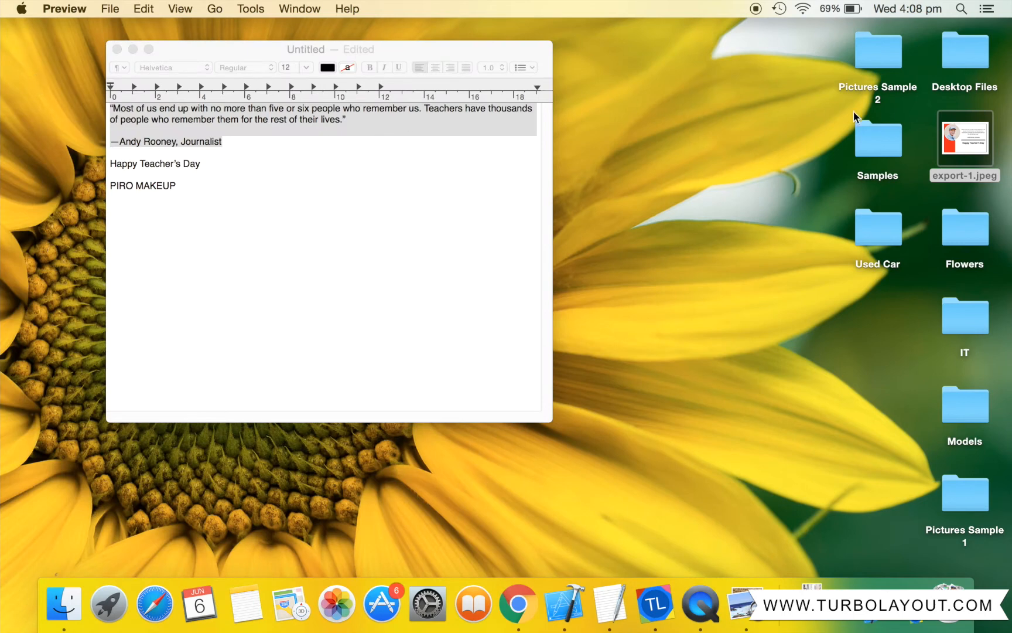
# Examine the layout of fashion-sample.jpeg in the Samples folder on the desktop.
pyautogui.doubleClick(873, 130)
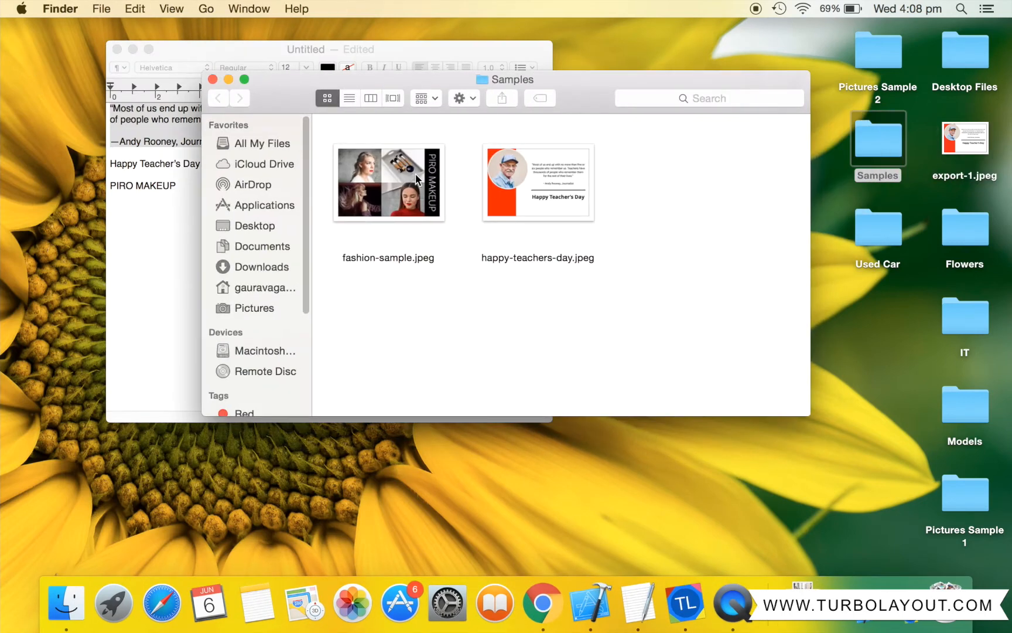
pyautogui.doubleClick(417, 179)
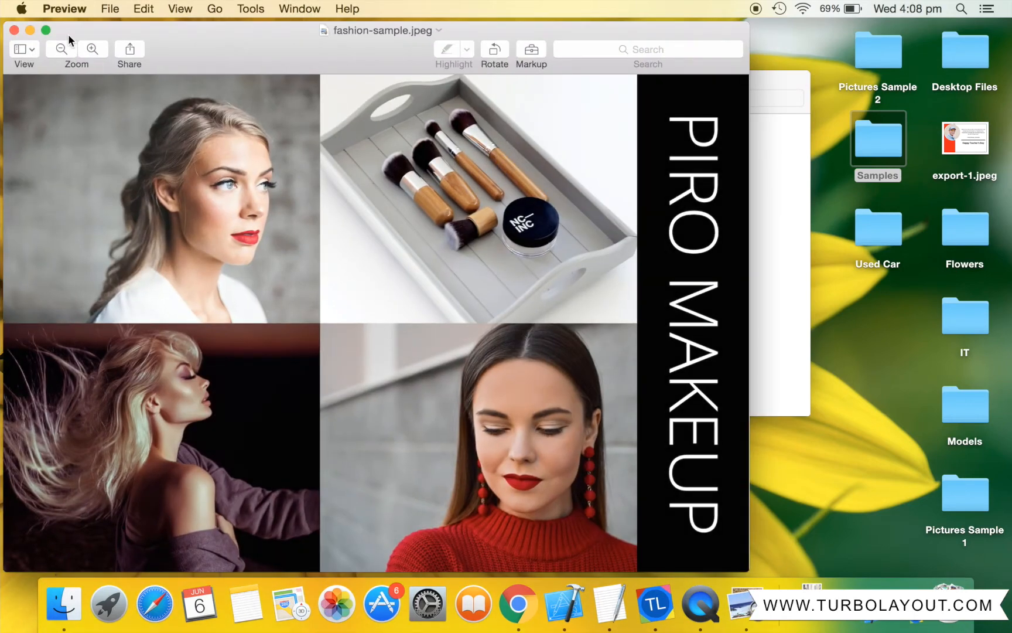
pyautogui.click(14, 30)
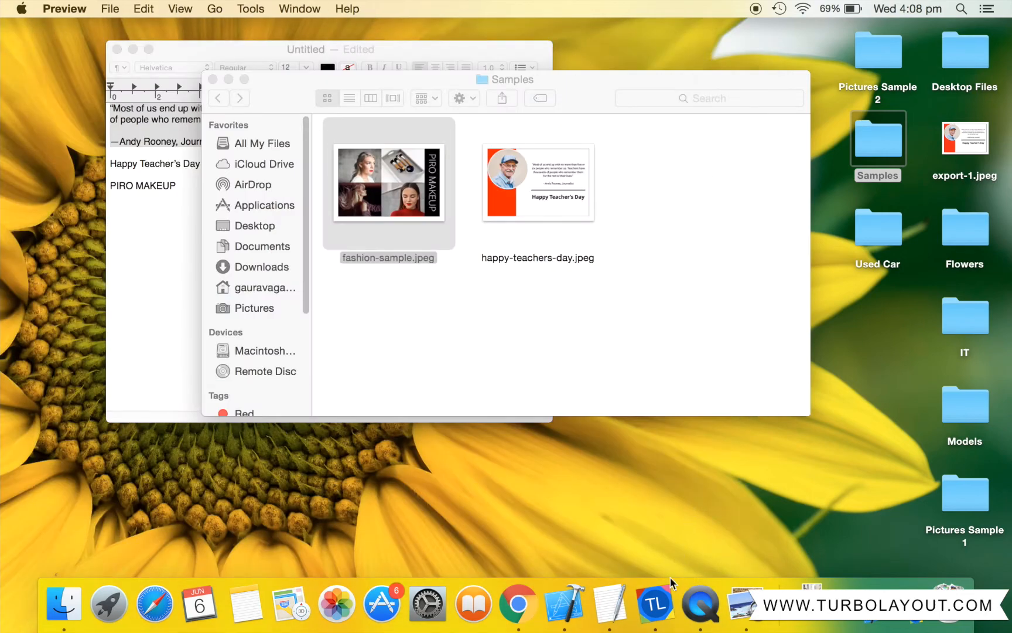
# Switch back to TurboLayout and close the Teacher's Day document without saving it.
pyautogui.click(656, 602)
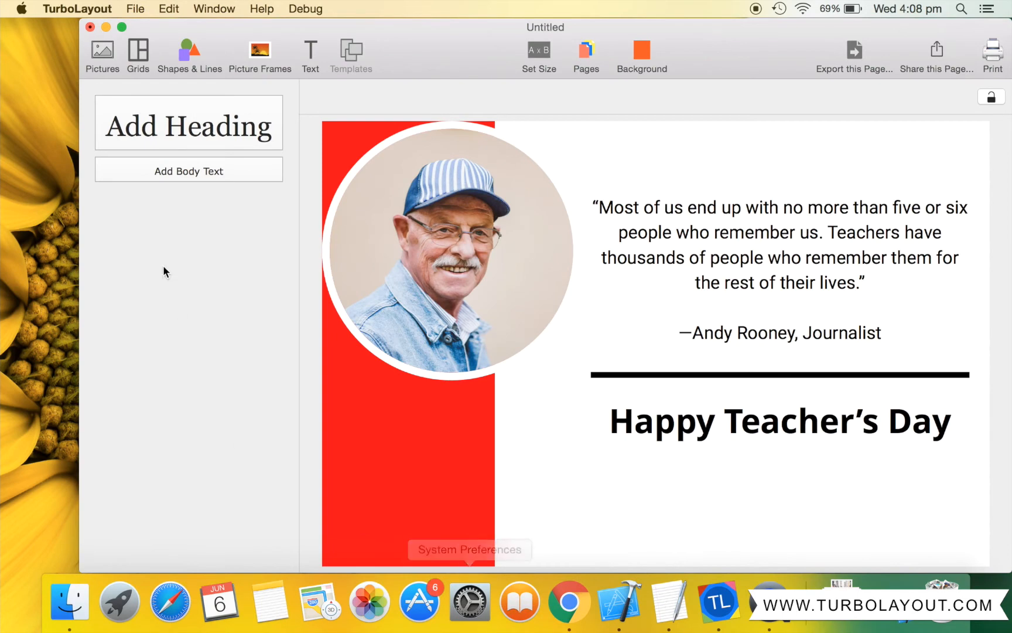
pyautogui.click(91, 27)
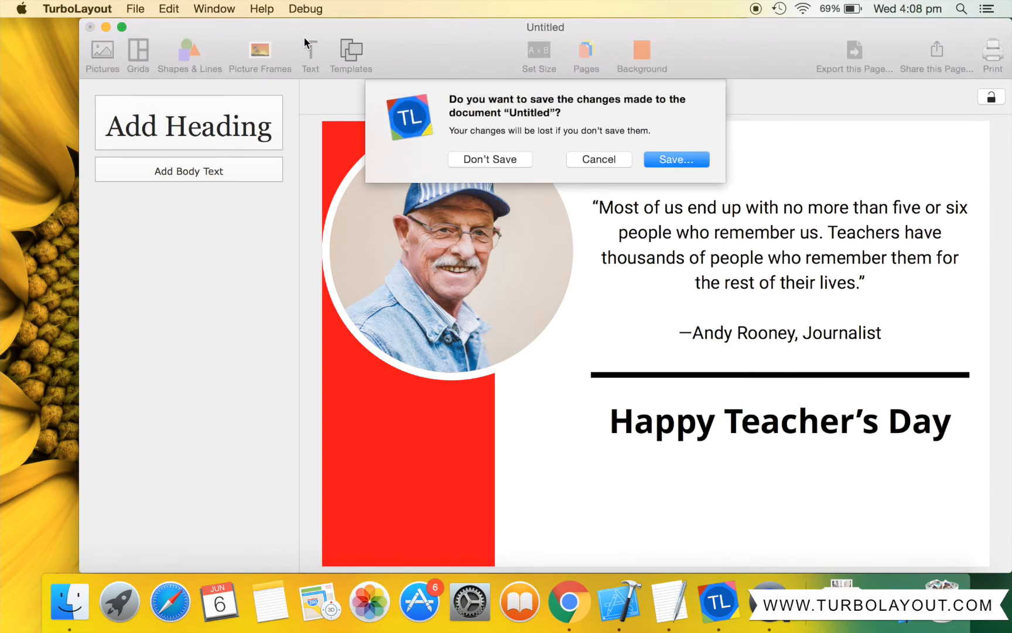
pyautogui.click(470, 157)
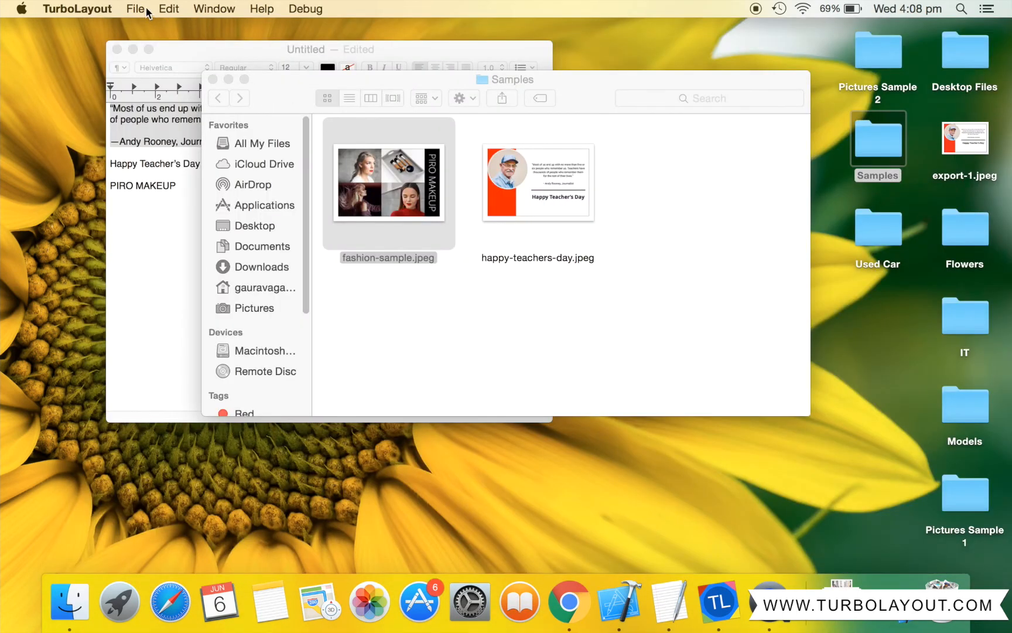
# Create a new document with a page 9 inches wide and 6 inches high.
pyautogui.click(135, 9)
pyautogui.click(150, 26)
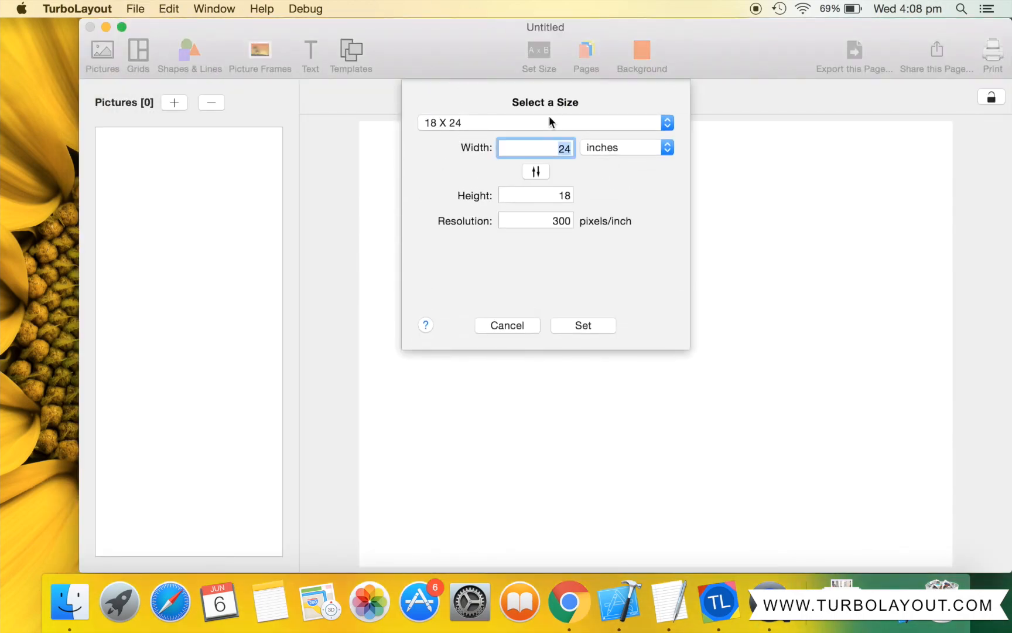
pyautogui.write('9')
pyautogui.click(563, 196)
pyautogui.moveTo(558, 196); pyautogui.dragTo(595, 197)
pyautogui.write('6')
pyautogui.click(581, 326)
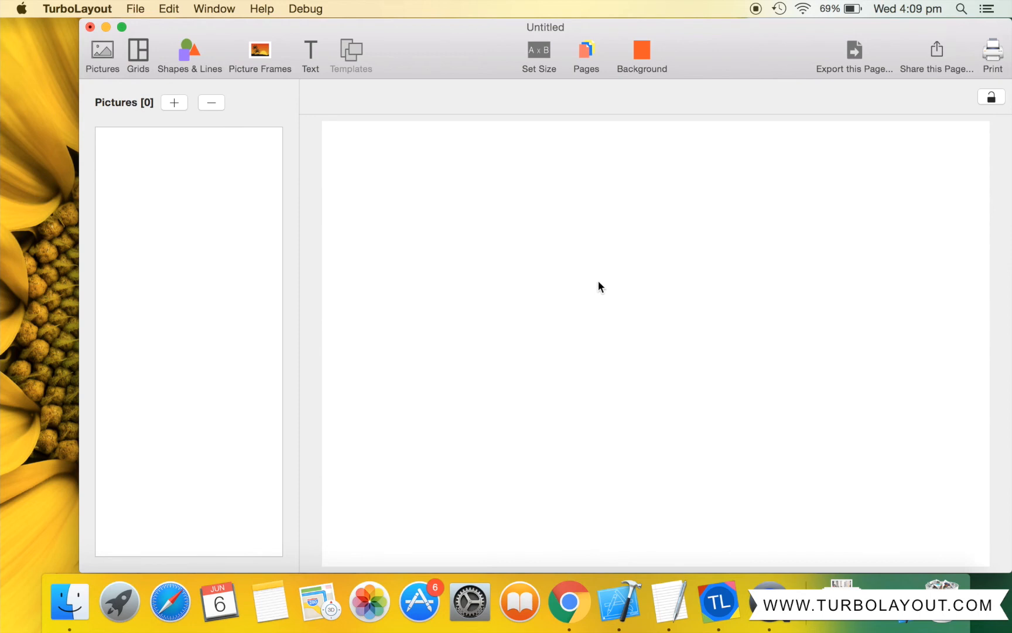
# Set the page background color to the black Licorice crayon.
pyautogui.click(644, 51)
pyautogui.click(267, 144)
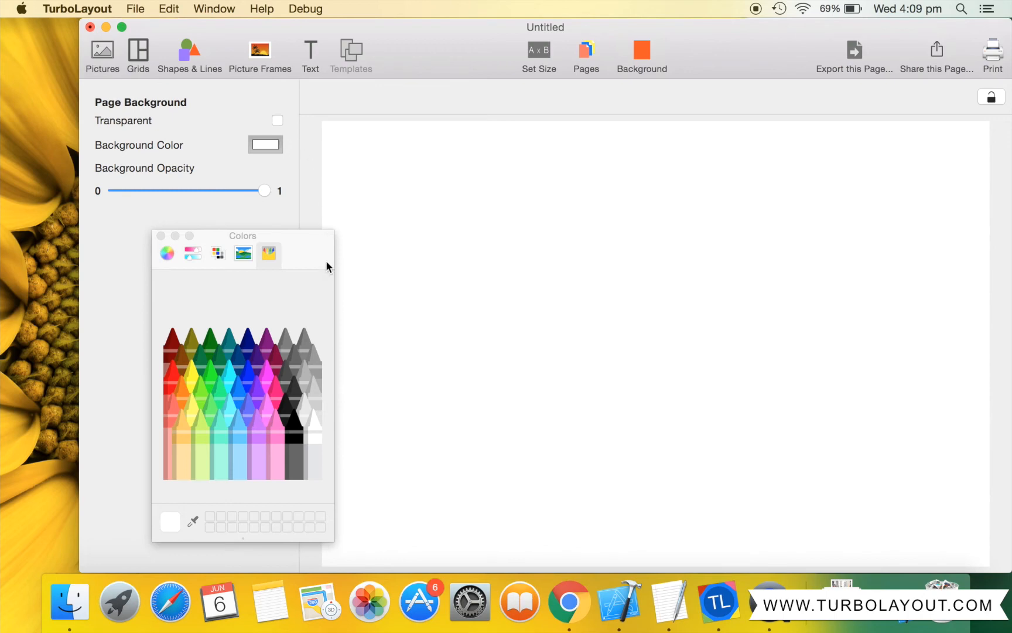
pyautogui.click(291, 417)
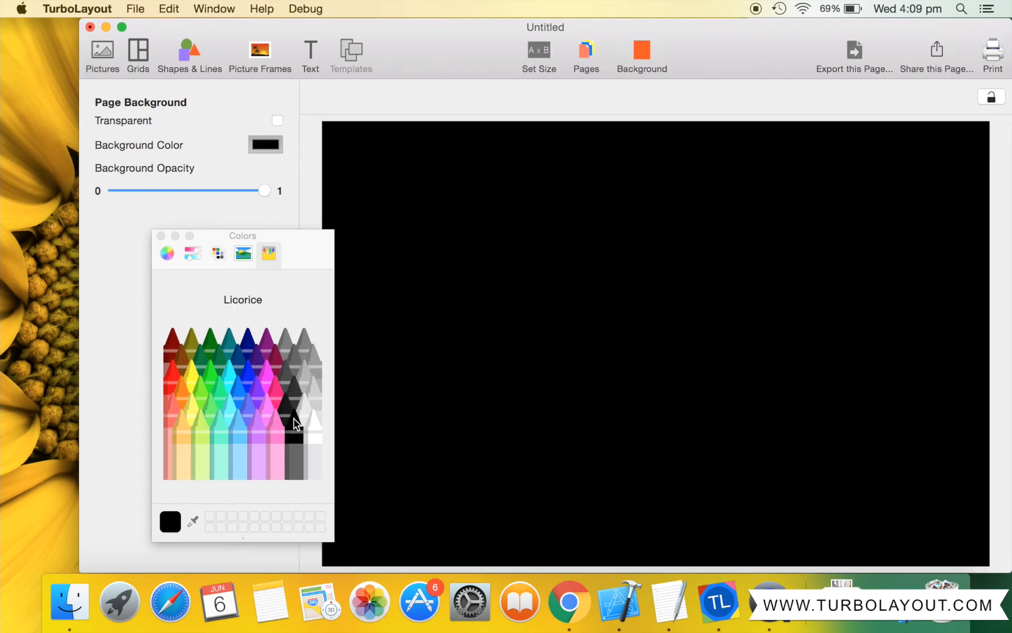
pyautogui.click(160, 236)
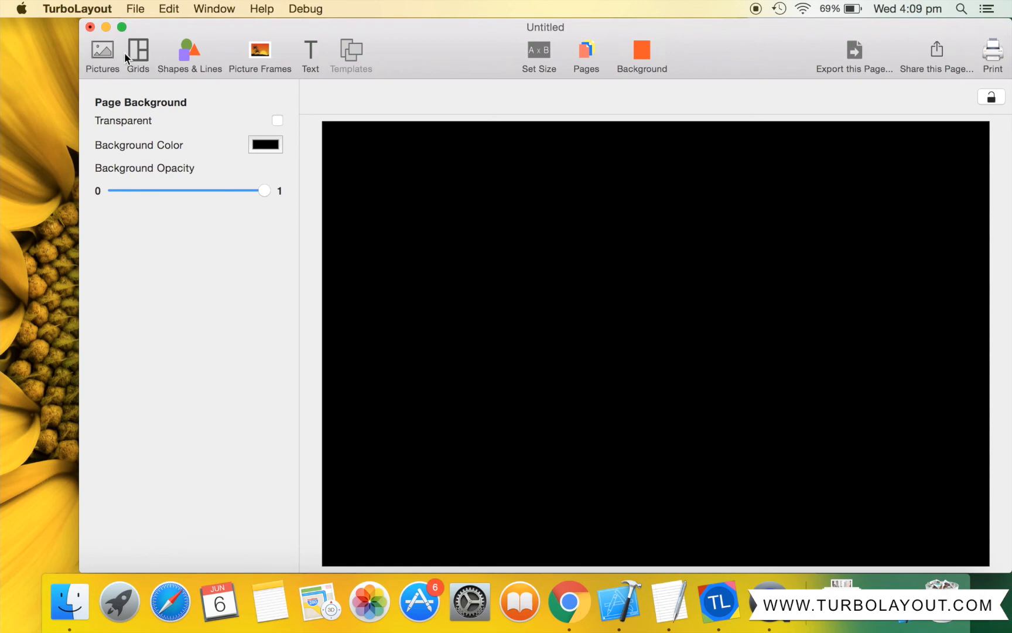
# Import all four photos from the Pictures Sample 2 folder on the Desktop into the document's pictures.
pyautogui.click(104, 52)
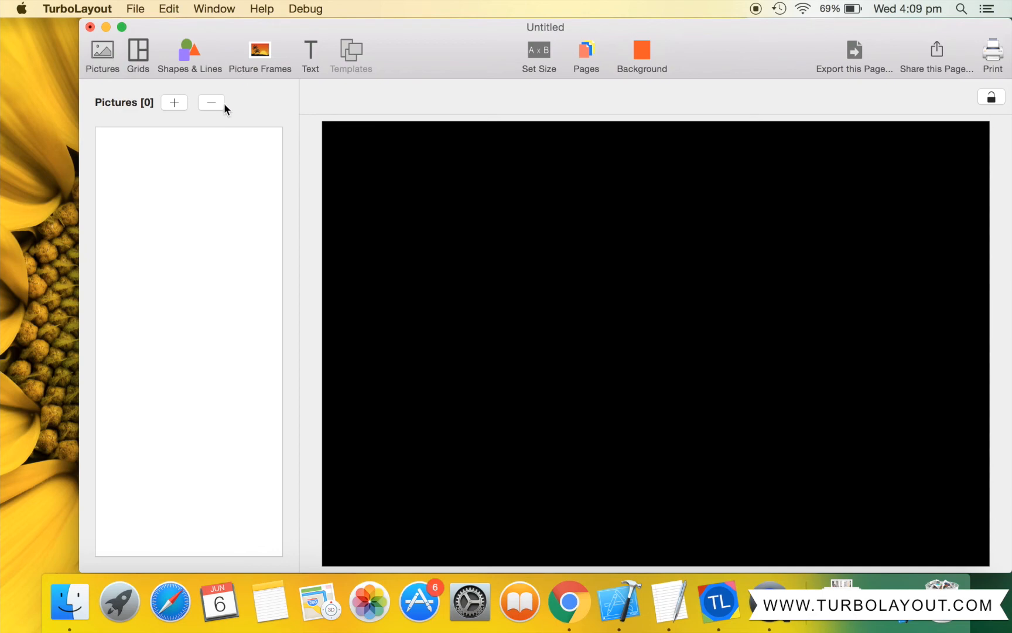
pyautogui.click(174, 104)
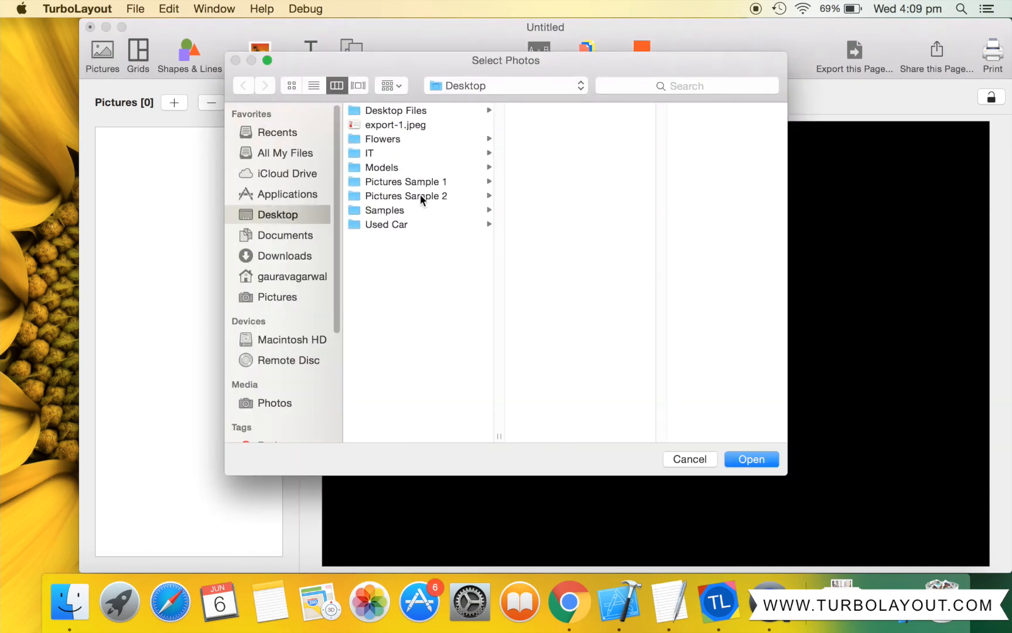
pyautogui.click(420, 197)
pyautogui.moveTo(606, 199); pyautogui.dragTo(587, 113)
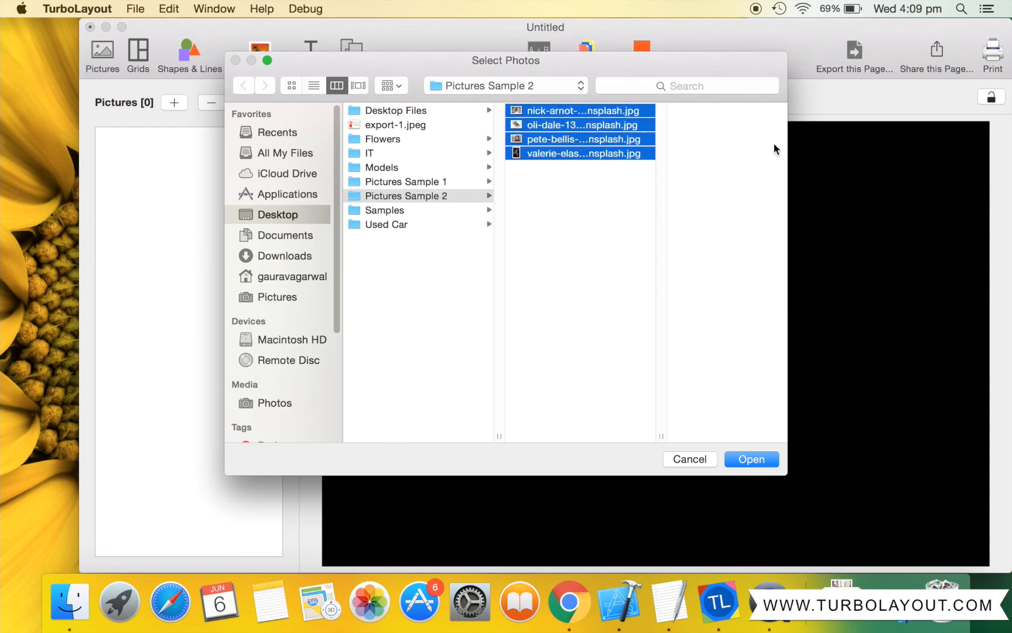
pyautogui.click(751, 459)
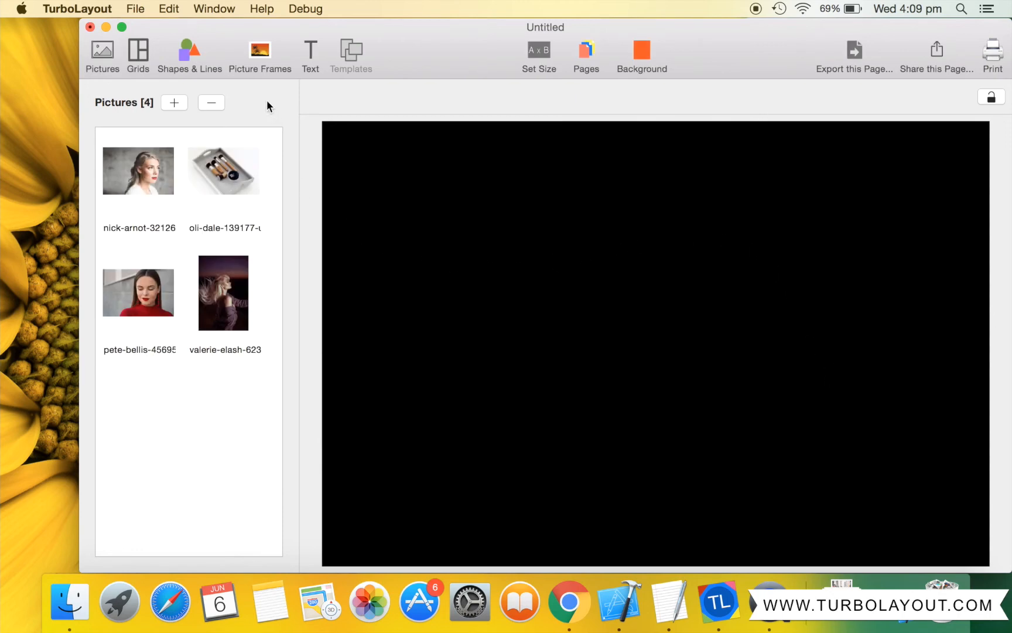
# Place a two-by-two picture grid and stretch it to full page height, leaving a black strip along the page's right edge.
pyautogui.click(143, 61)
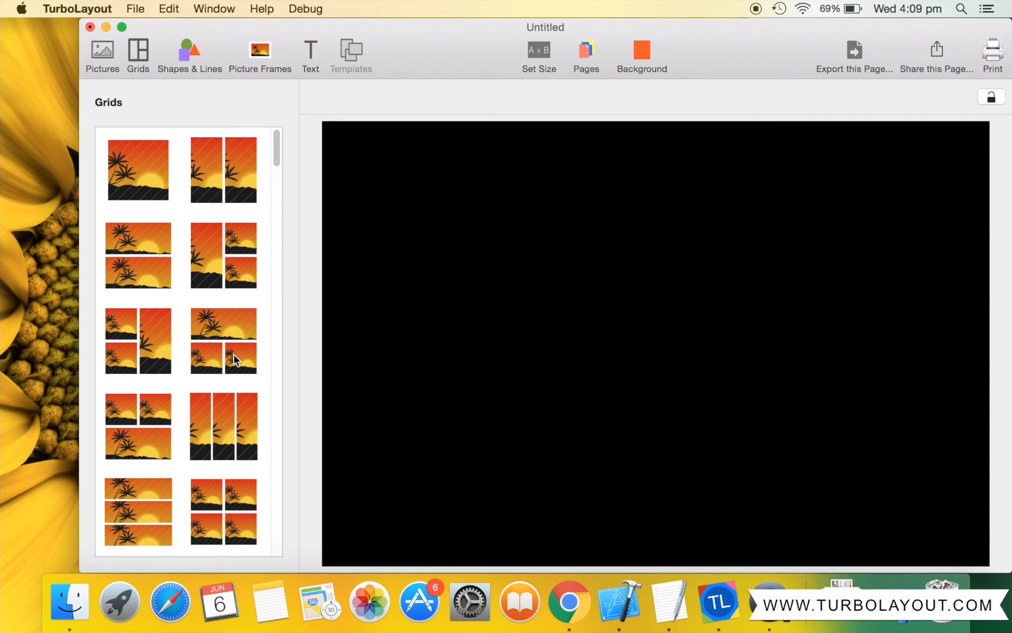
pyautogui.moveTo(228, 500); pyautogui.dragTo(485, 369)
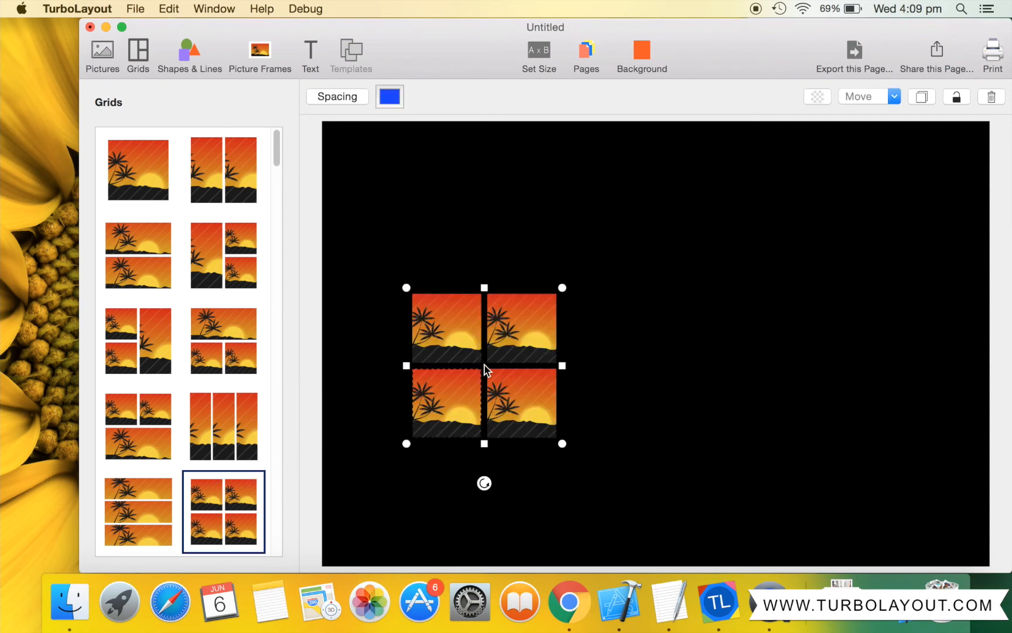
pyautogui.moveTo(484, 288); pyautogui.dragTo(477, 127)
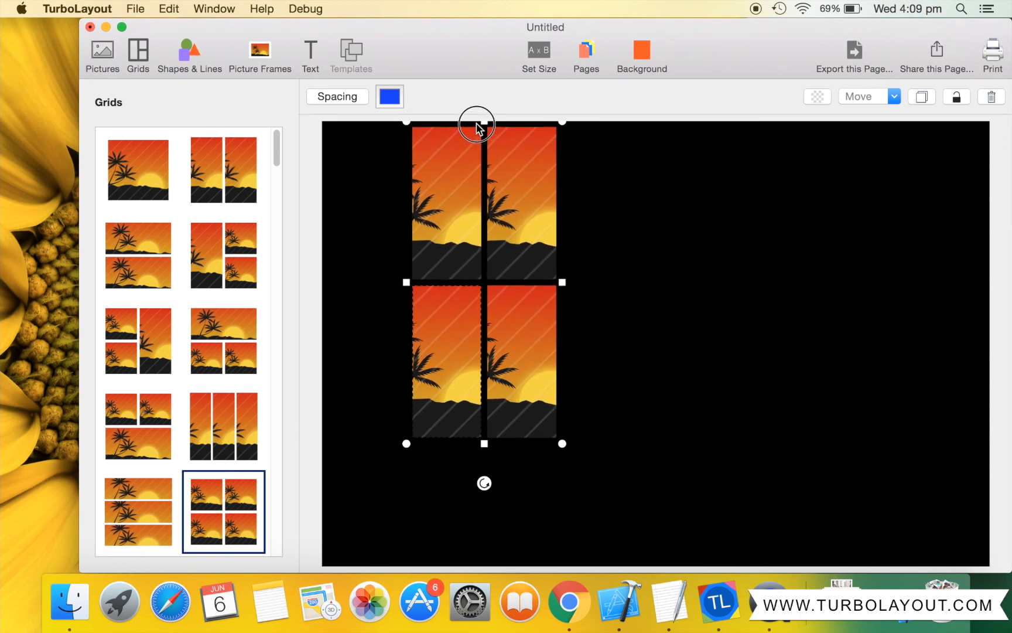
pyautogui.moveTo(407, 282); pyautogui.dragTo(324, 287)
pyautogui.moveTo(563, 284); pyautogui.dragTo(911, 290)
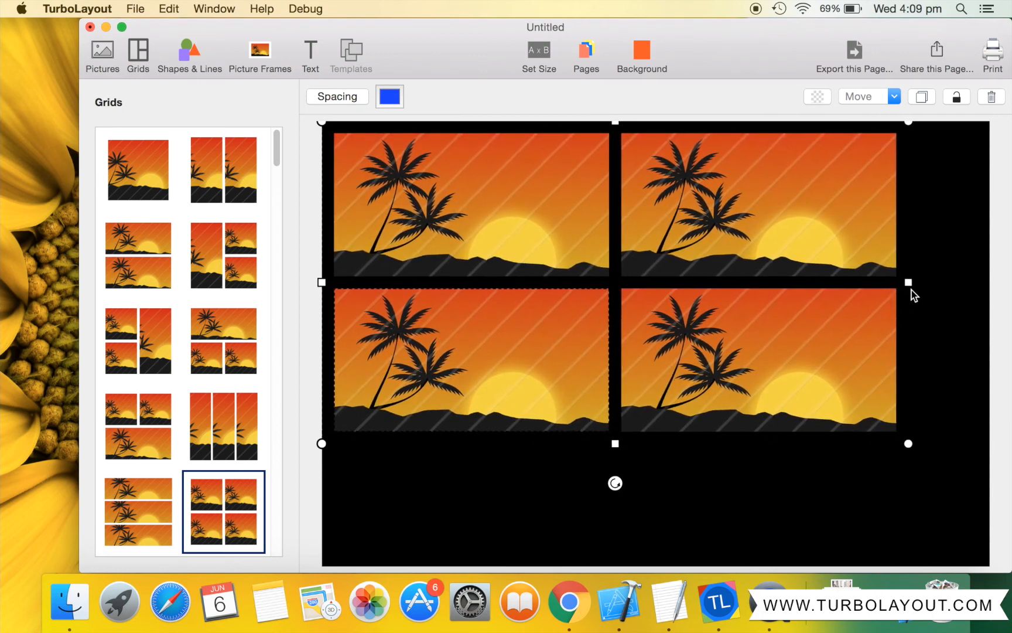
pyautogui.moveTo(615, 444); pyautogui.dragTo(608, 565)
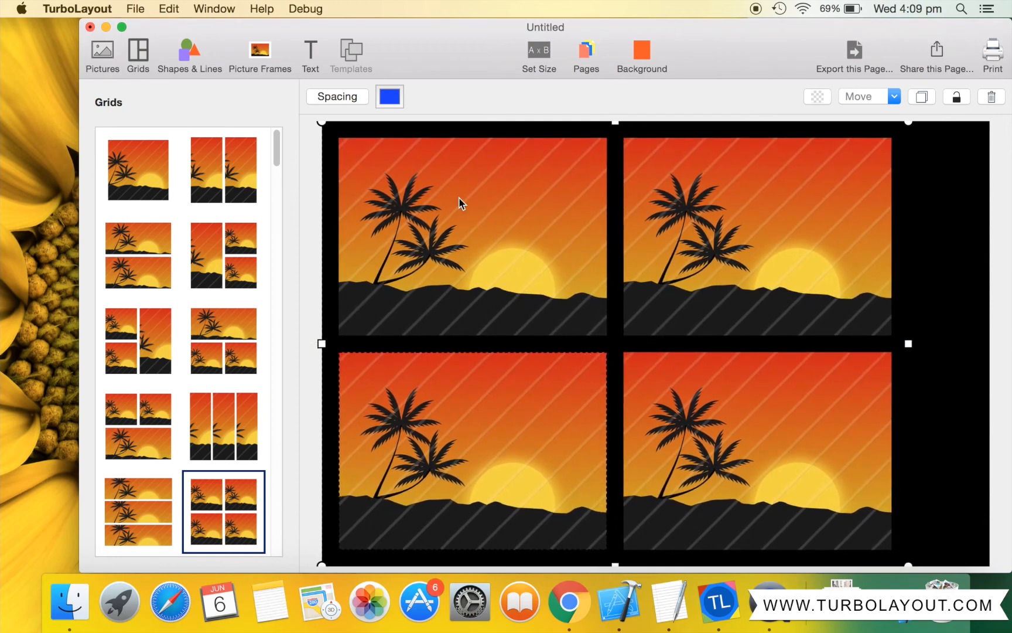
# Reduce the grid's spacing to the lowest value to close the gaps between its cells.
pyautogui.click(354, 96)
pyautogui.moveTo(424, 114); pyautogui.dragTo(376, 113)
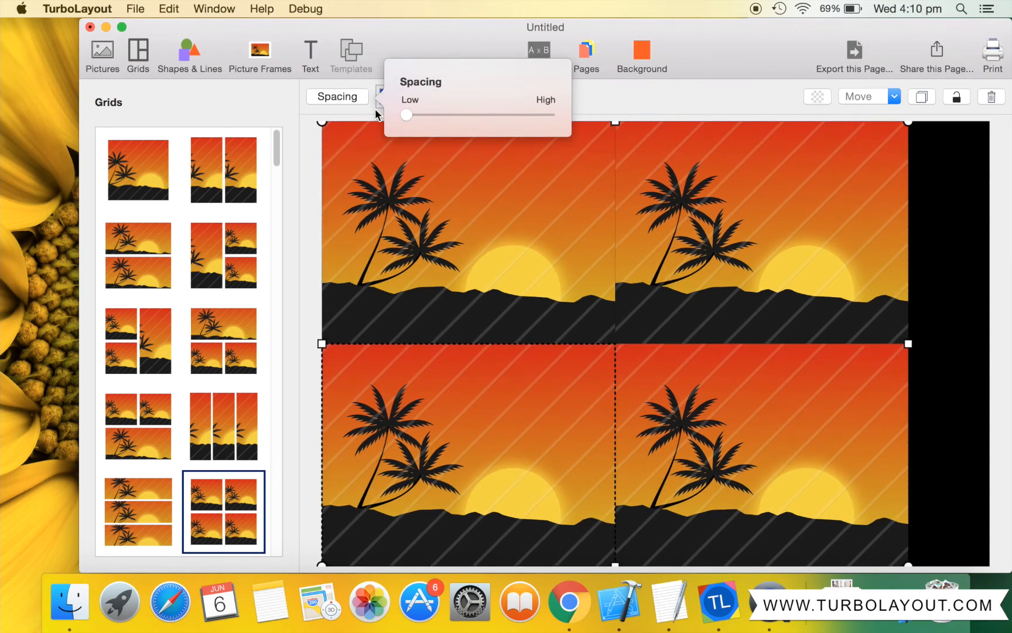
pyautogui.click(601, 98)
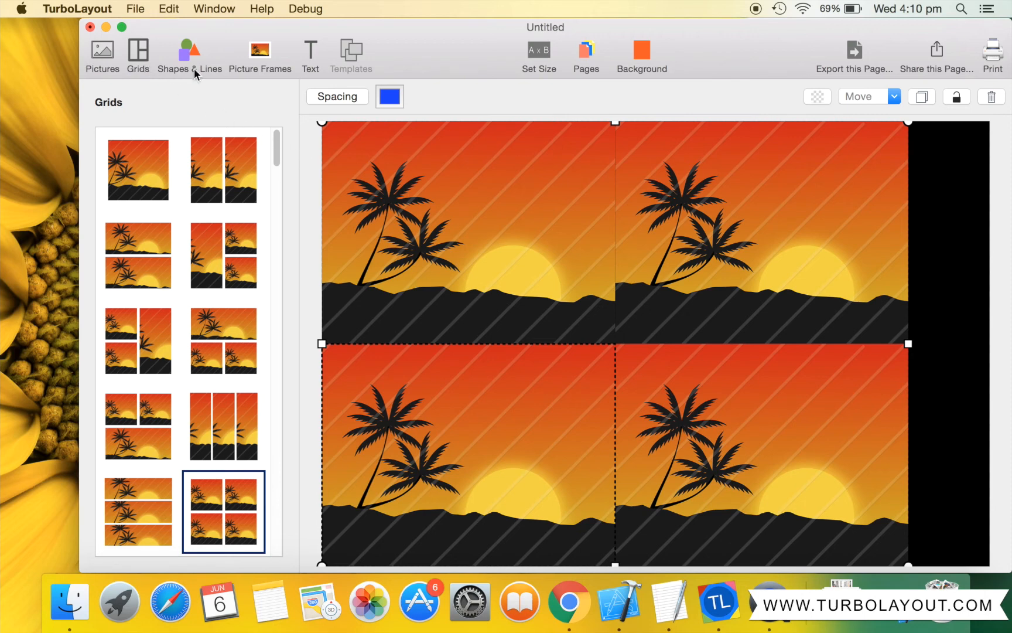
# Fill the grid with the blonde portrait top-left, brush tray top-right, red-sweater portrait bottom-right and dark profile portrait bottom-left.
pyautogui.click(102, 49)
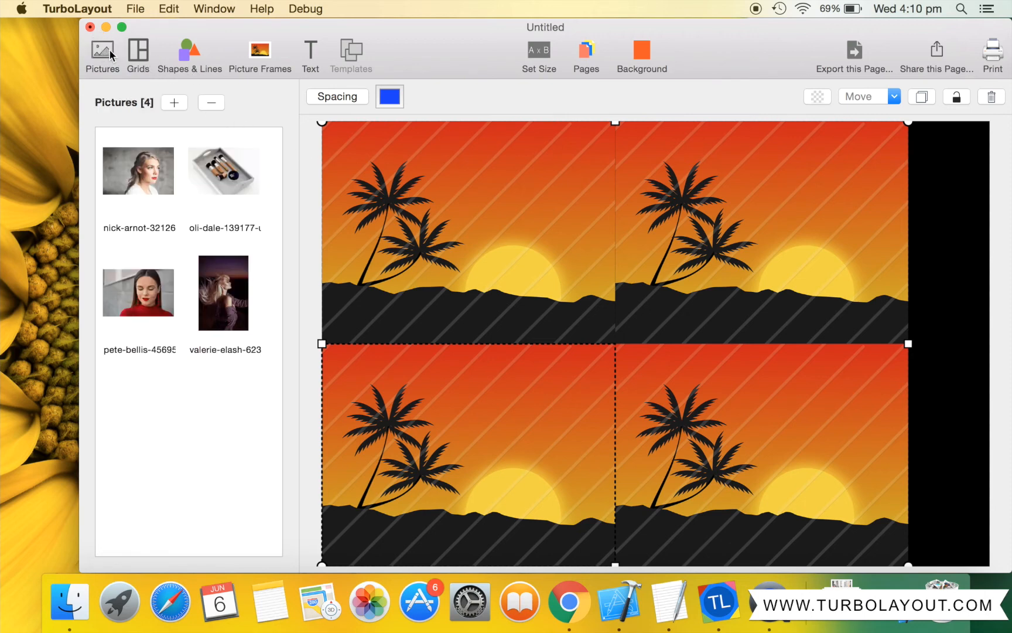
pyautogui.moveTo(151, 172); pyautogui.dragTo(457, 210)
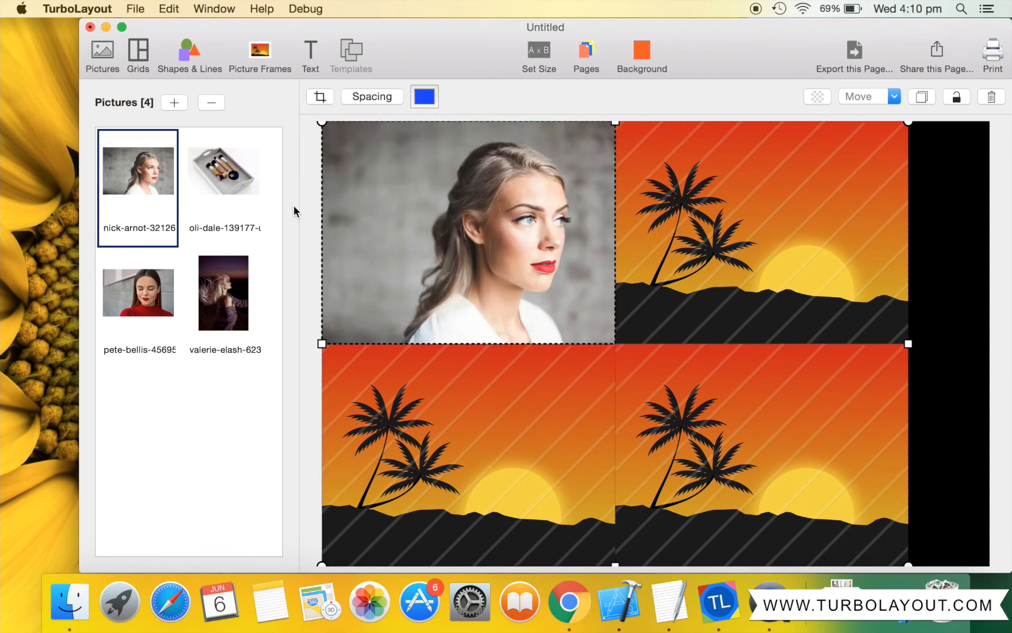
pyautogui.moveTo(237, 174)
pyautogui.mouseDown()
pyautogui.moveTo(674, 185)
pyautogui.moveTo(719, 215)
pyautogui.moveTo(719, 205)
pyautogui.mouseUp()
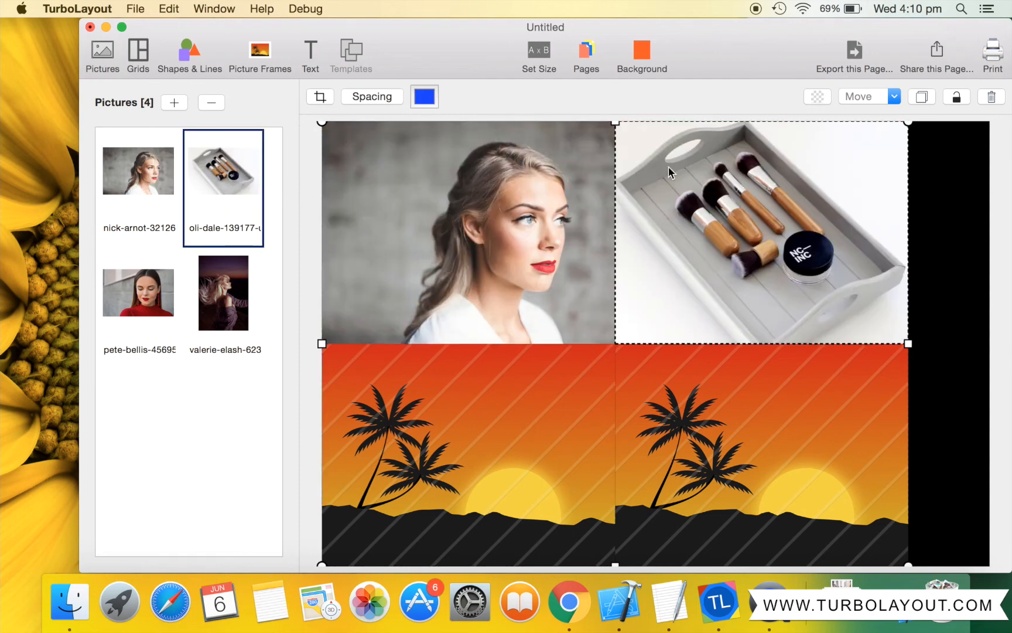
pyautogui.moveTo(145, 299); pyautogui.dragTo(698, 423)
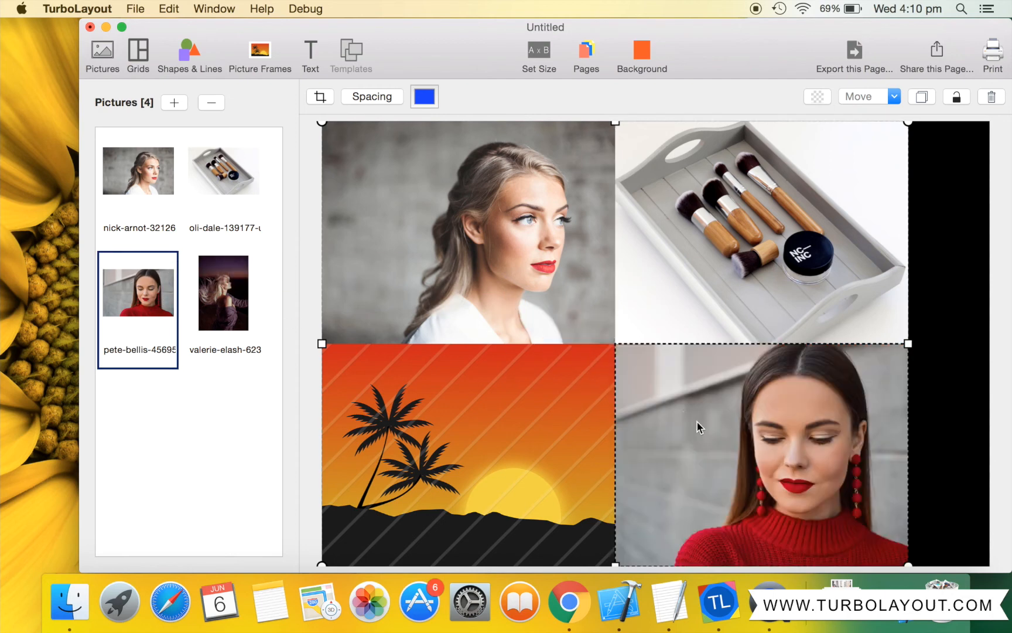
pyautogui.moveTo(225, 291); pyautogui.dragTo(468, 438)
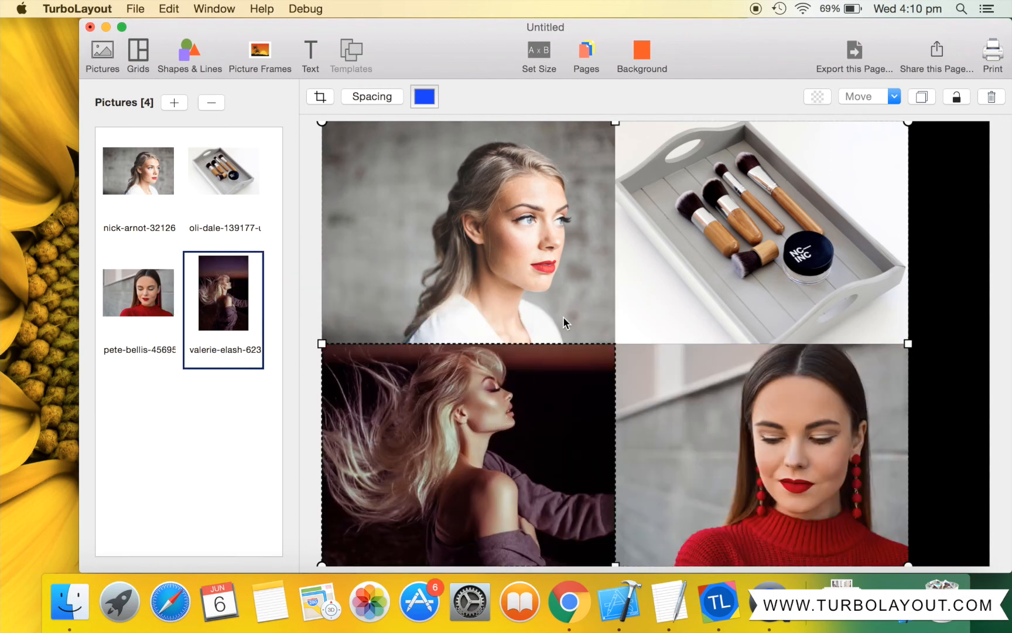
# Add a heading to the page and replace its placeholder text with PIRO MAKEUP.
pyautogui.click(311, 57)
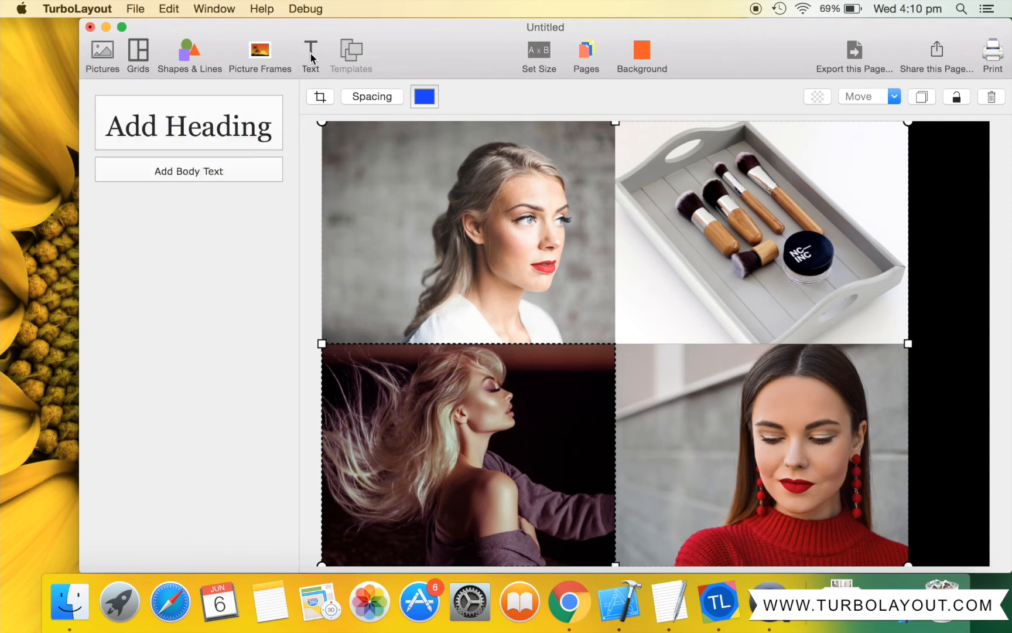
pyautogui.click(202, 125)
pyautogui.moveTo(185, 251); pyautogui.dragTo(83, 223)
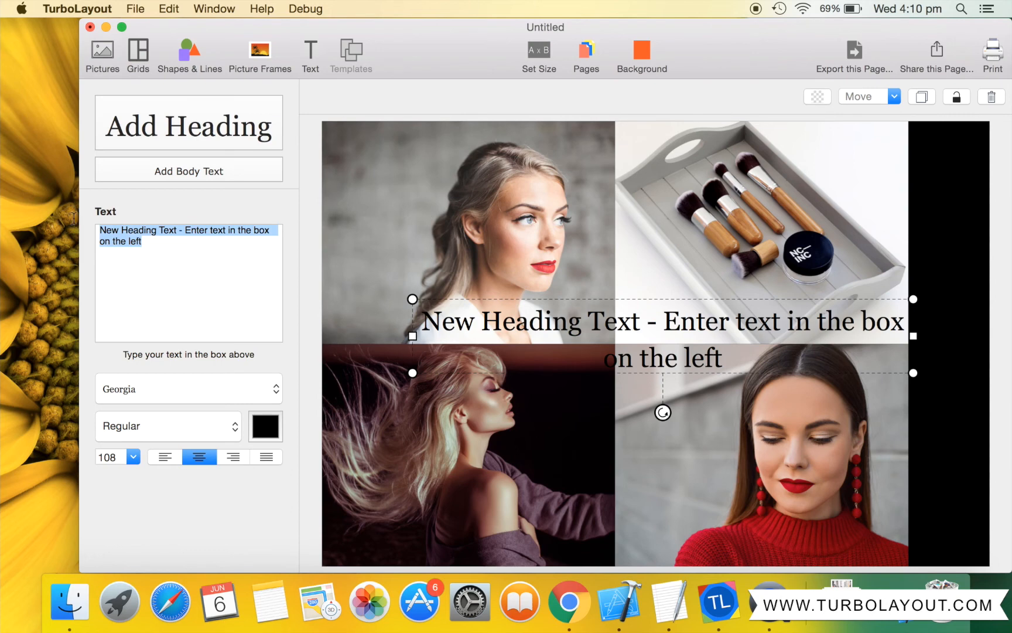
pyautogui.write('PIR')
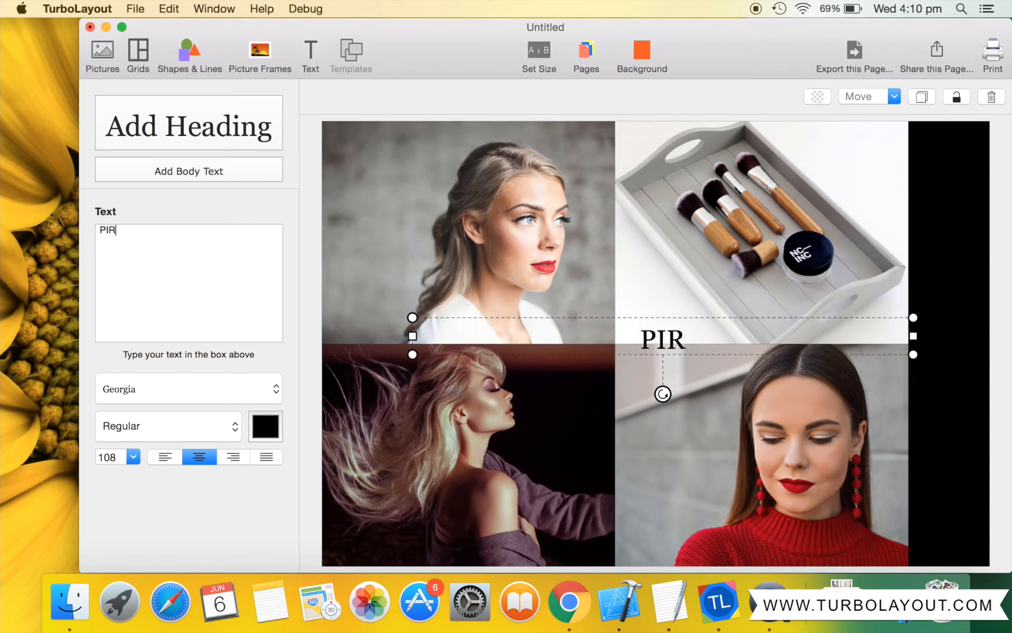
pyautogui.write('O MAKEUP')
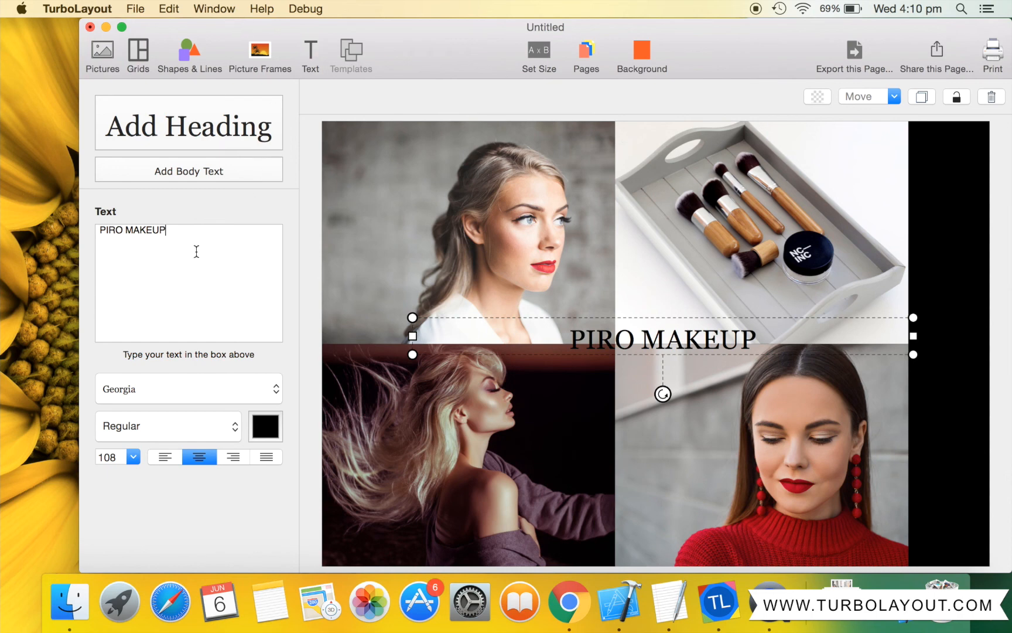
# Change the PIRO MAKEUP heading's font to Open Sans in the Light style.
pyautogui.click(170, 391)
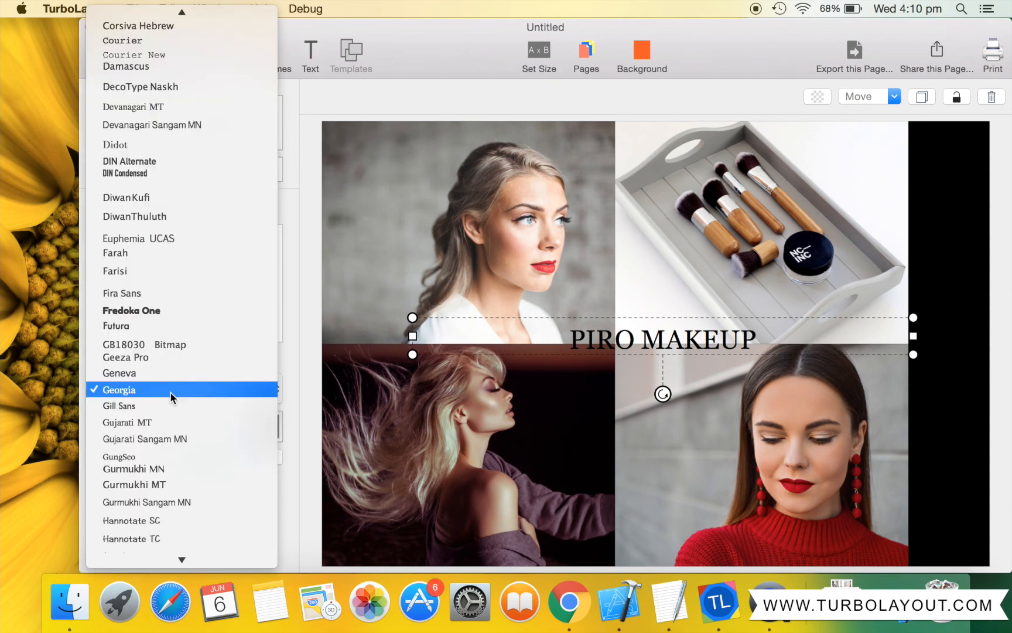
pyautogui.press('o')
pyautogui.press('Return')
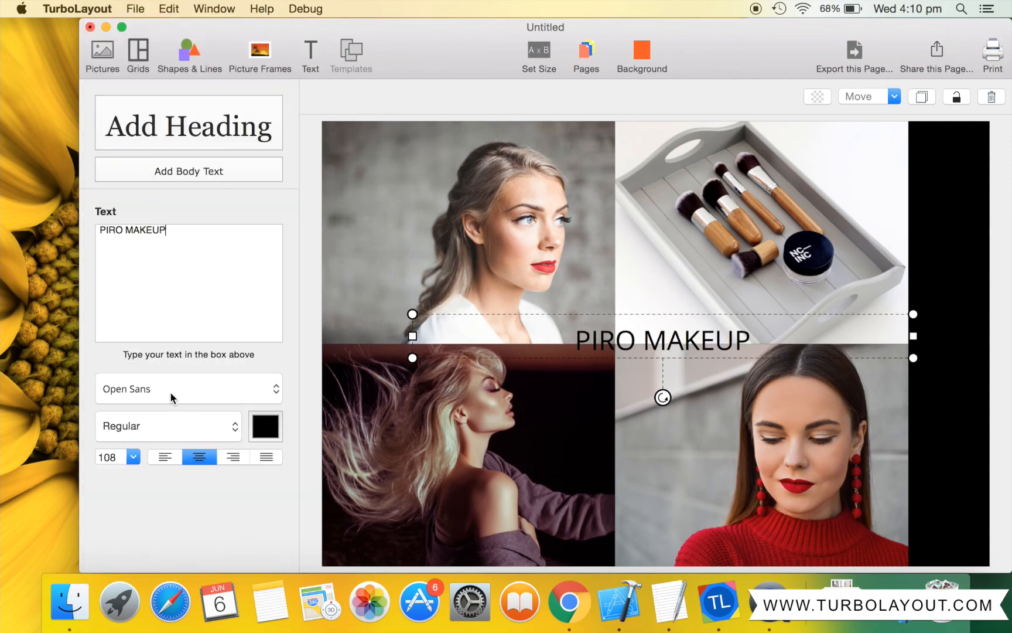
pyautogui.click(230, 426)
pyautogui.click(148, 441)
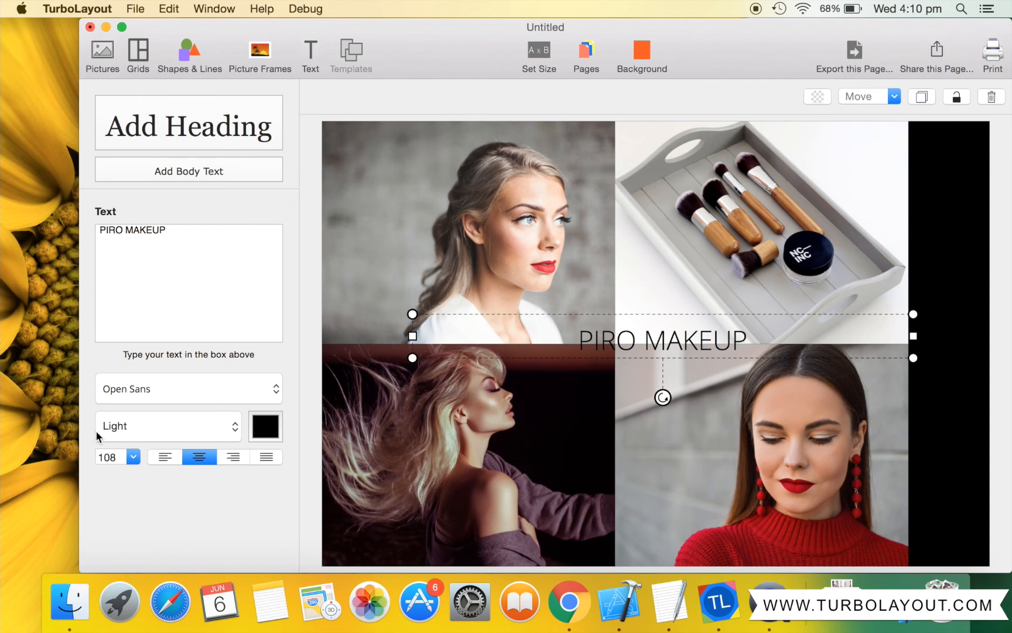
# Set the heading's font size to 242 and its colour to the white Snow crayon.
pyautogui.moveTo(114, 452); pyautogui.dragTo(84, 455)
pyautogui.write('242')
pyautogui.press('Return')
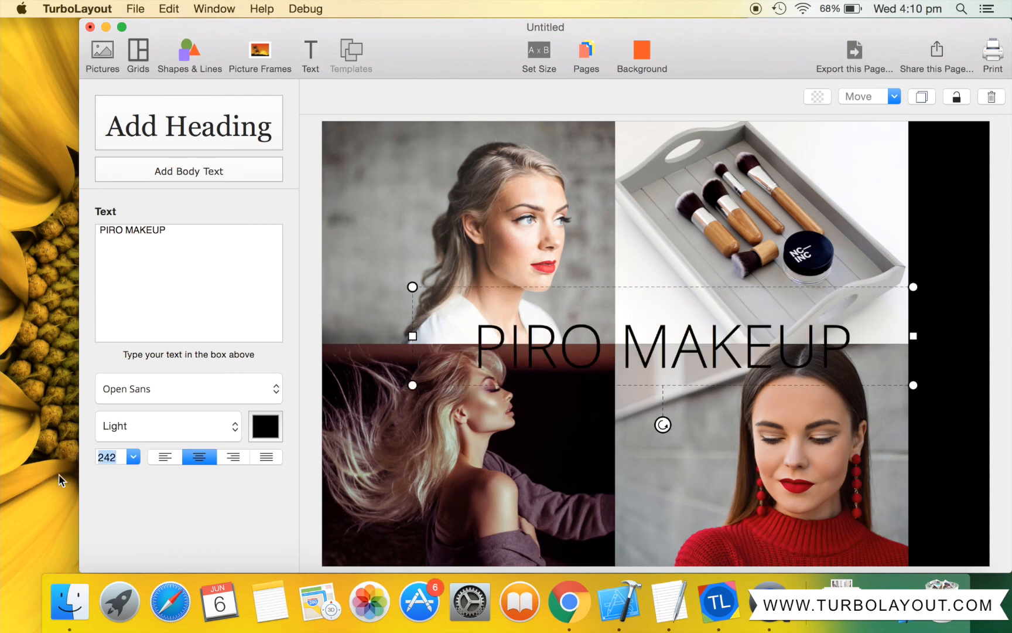
pyautogui.click(258, 425)
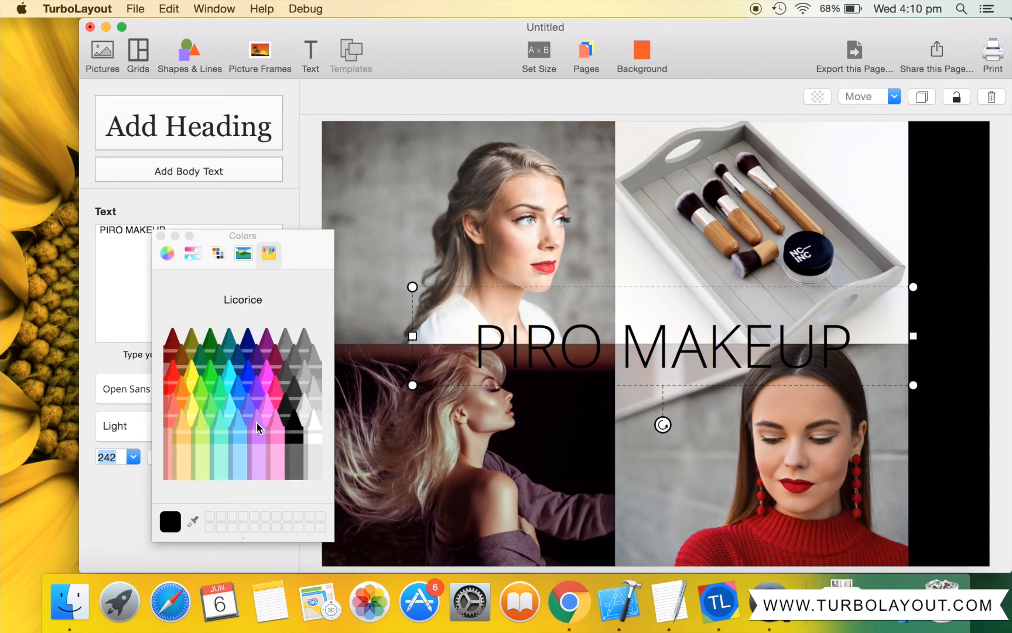
pyautogui.click(313, 423)
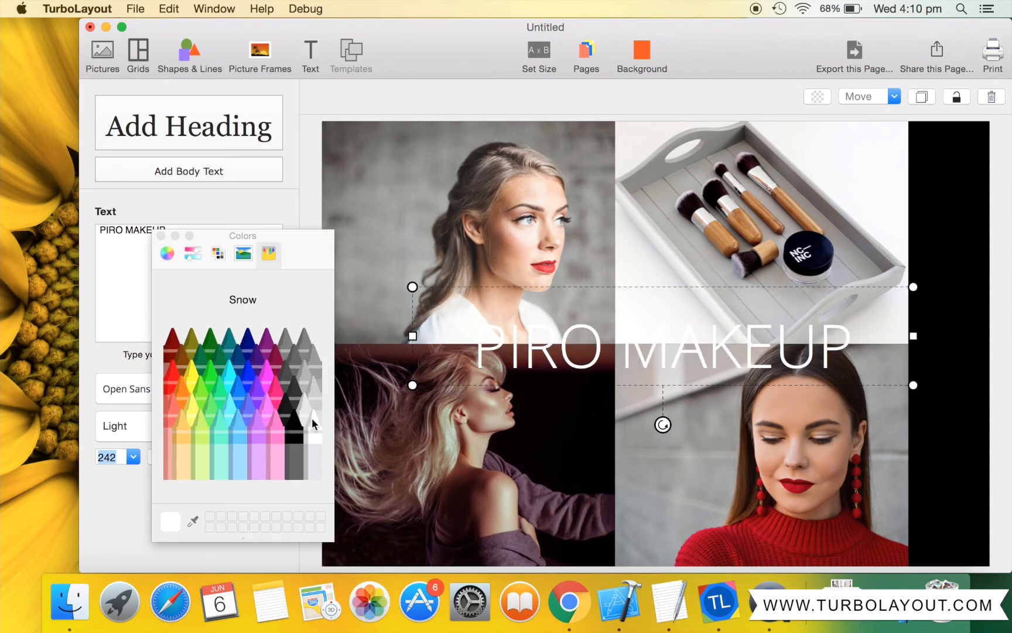
pyautogui.click(161, 235)
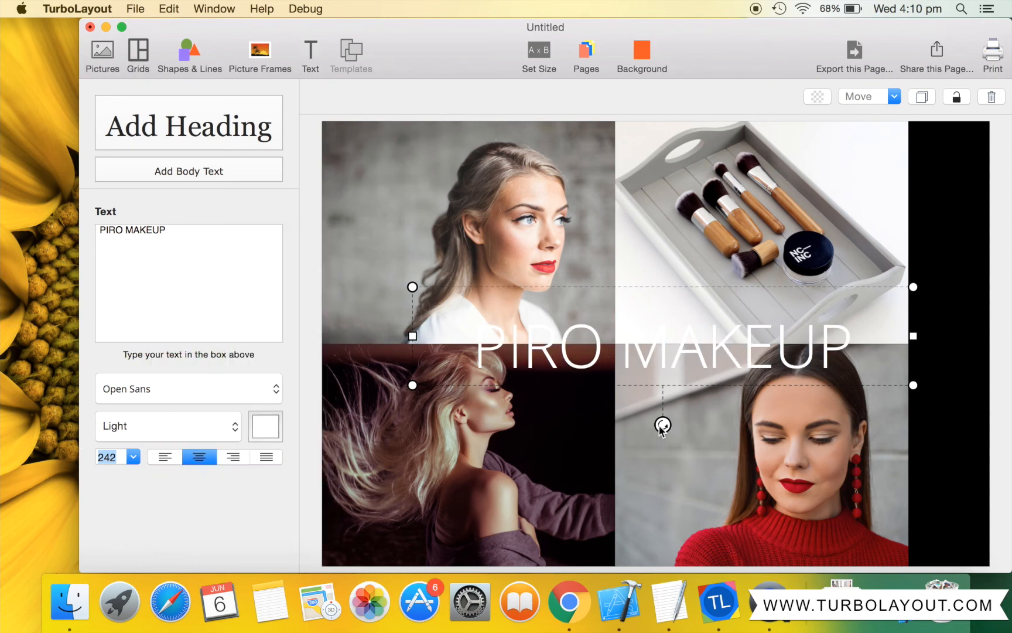
# Rotate the heading 90 degrees clockwise to read downwards and centre it on the black strip beside the picture grid.
pyautogui.moveTo(663, 424); pyautogui.dragTo(574, 335)
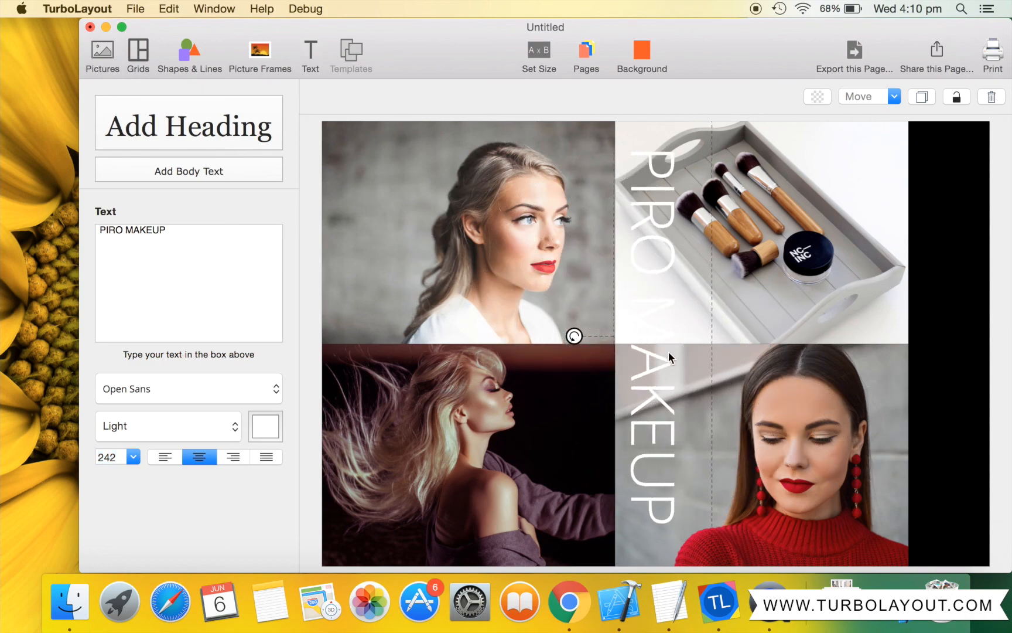
pyautogui.moveTo(678, 349); pyautogui.dragTo(958, 361)
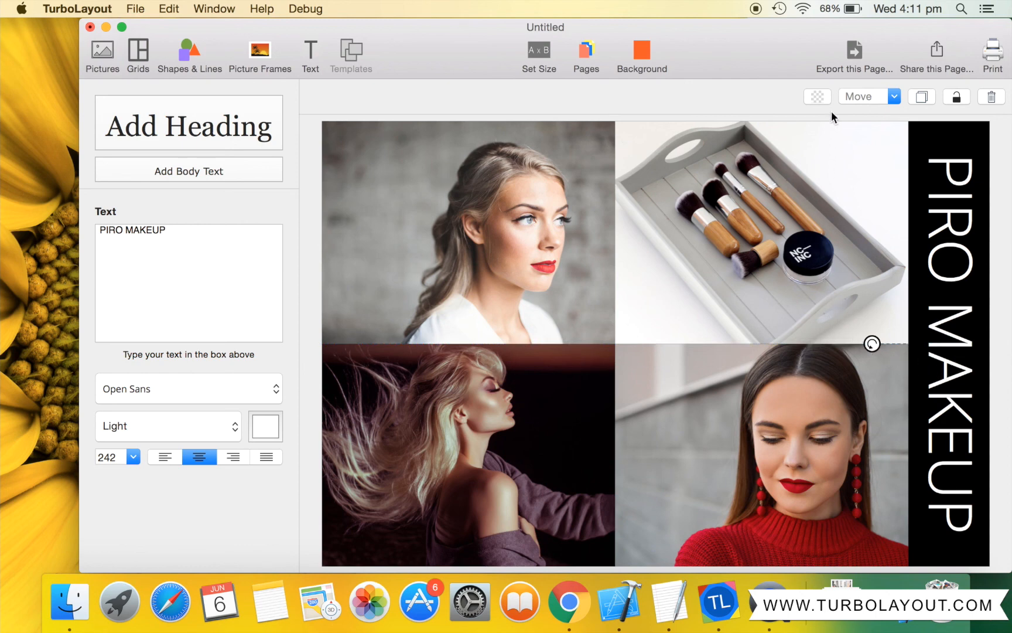
# Export the page to the Desktop as a best-quality JPEG image named export-2.
pyautogui.click(853, 55)
pyautogui.click(853, 55)
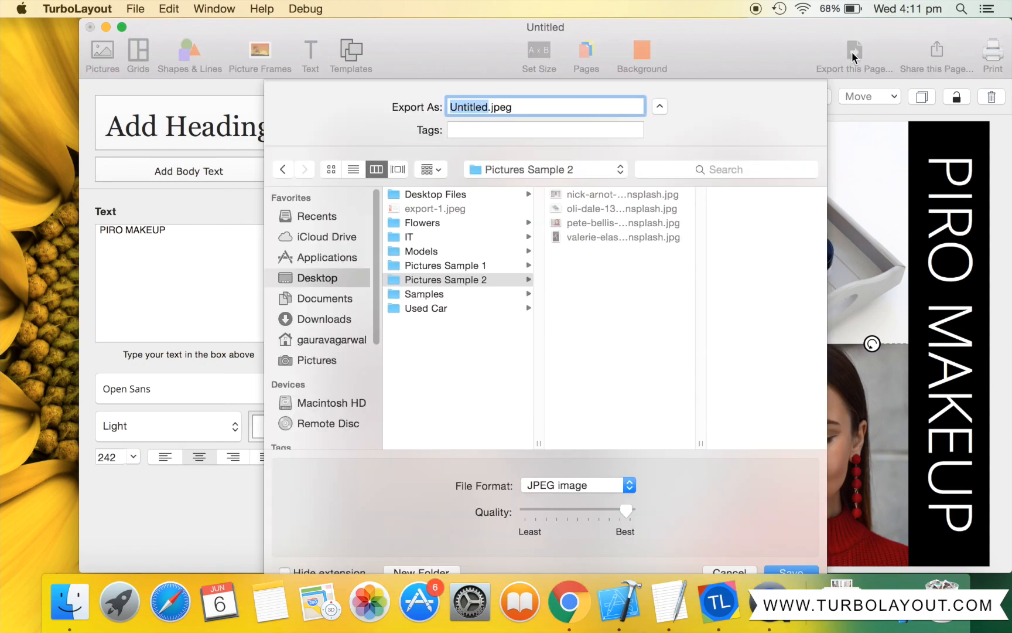
pyautogui.click(300, 282)
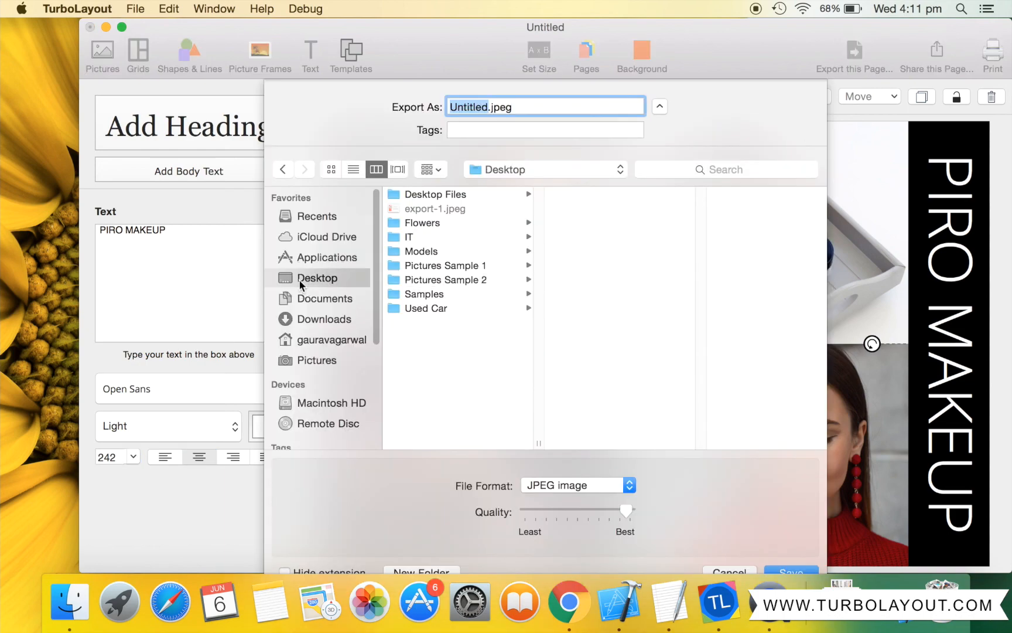
pyautogui.write('EX')
pyautogui.press('BackSpace')
pyautogui.press('BackSpace')
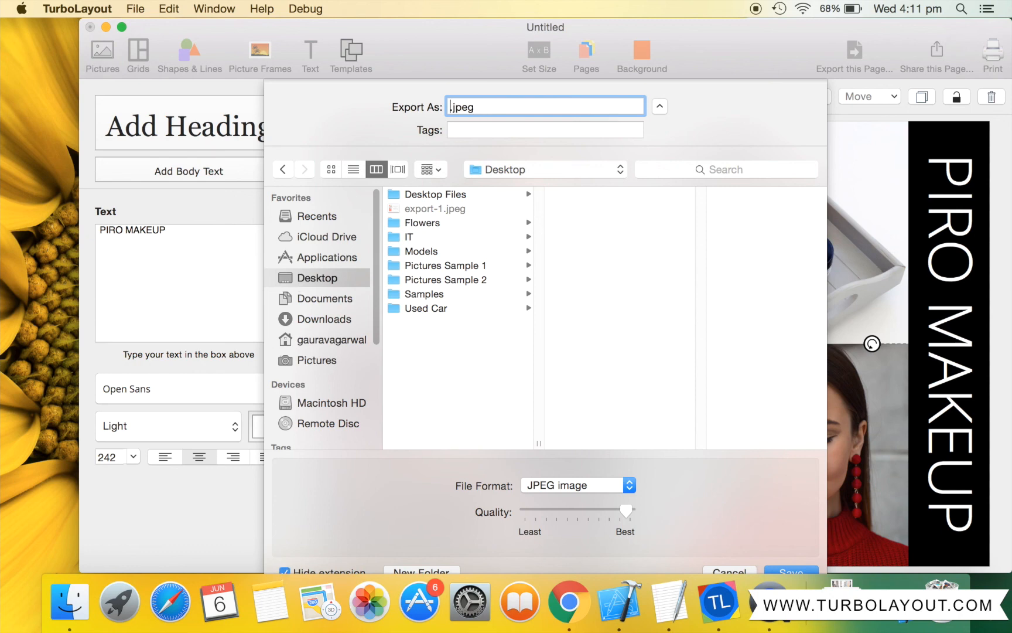
pyautogui.write('export-2')
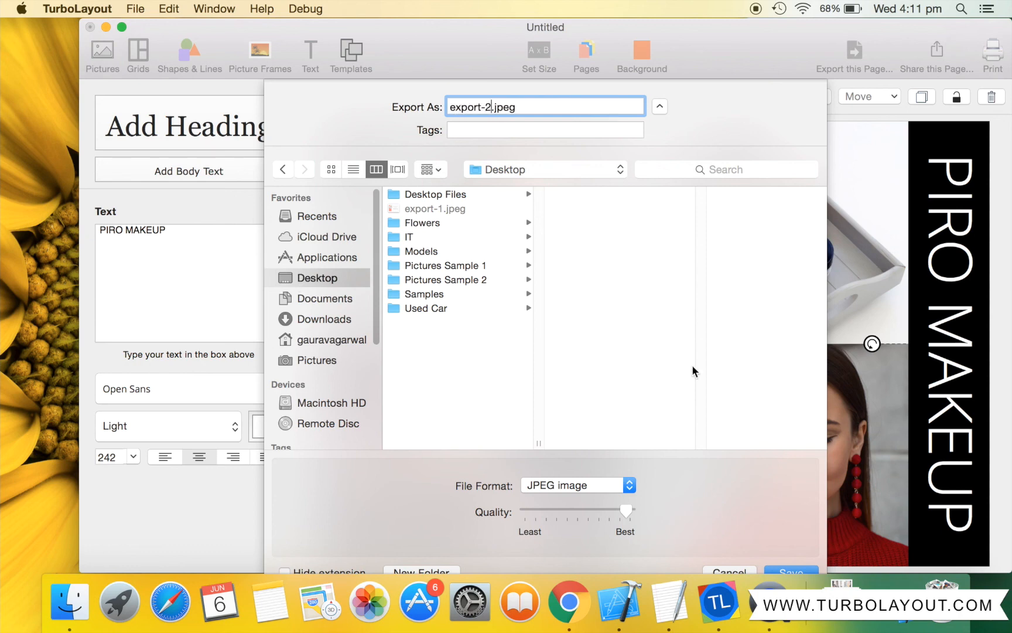
pyautogui.click(792, 569)
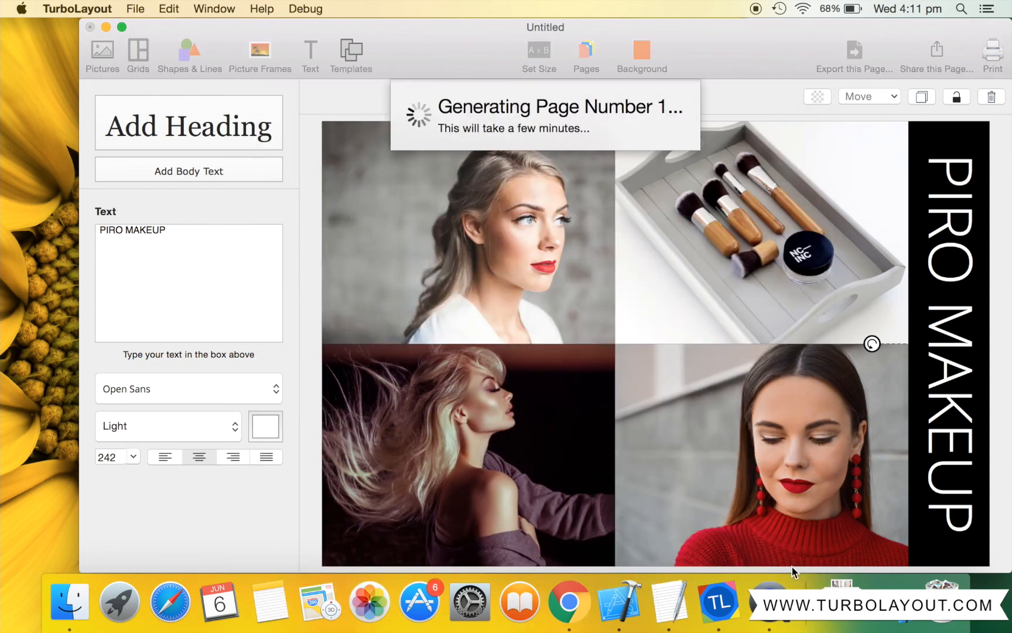
# Minimize the layout window and open export-2.jpeg from the desktop in Preview to check the exported page.
pyautogui.click(103, 27)
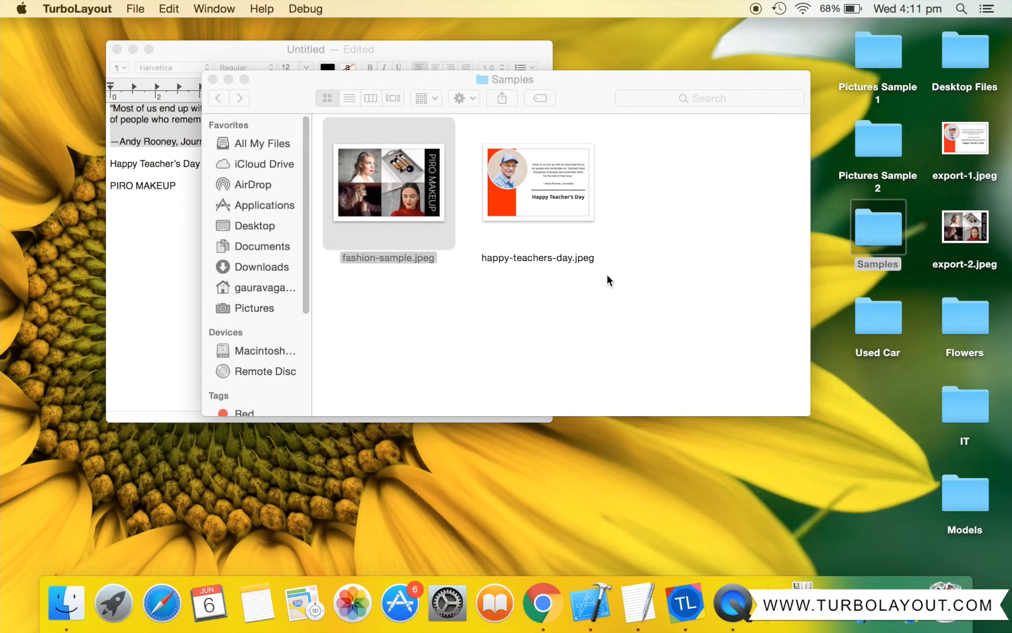
pyautogui.doubleClick(959, 226)
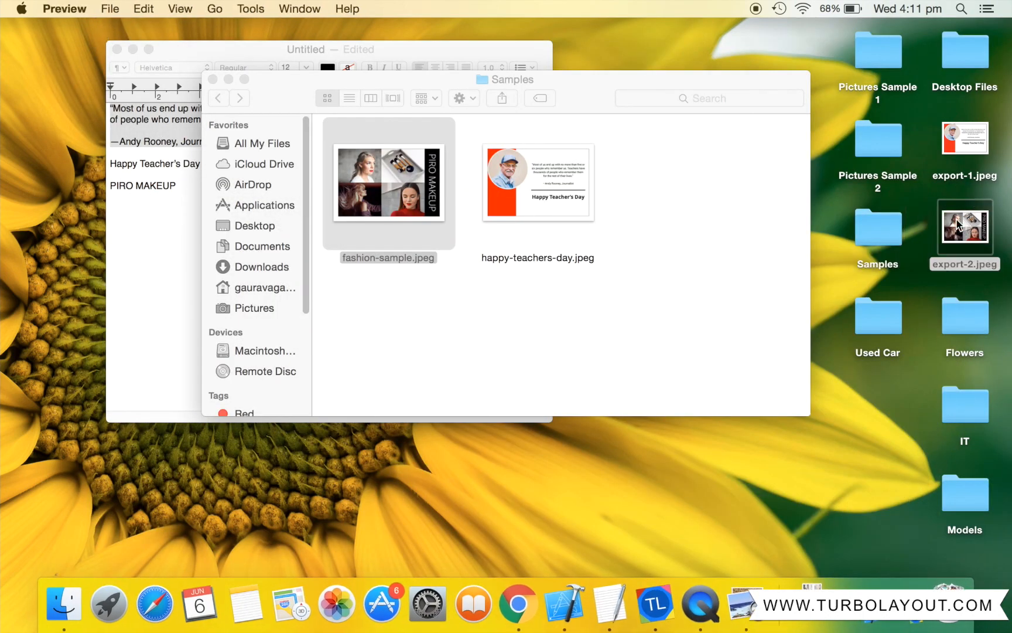